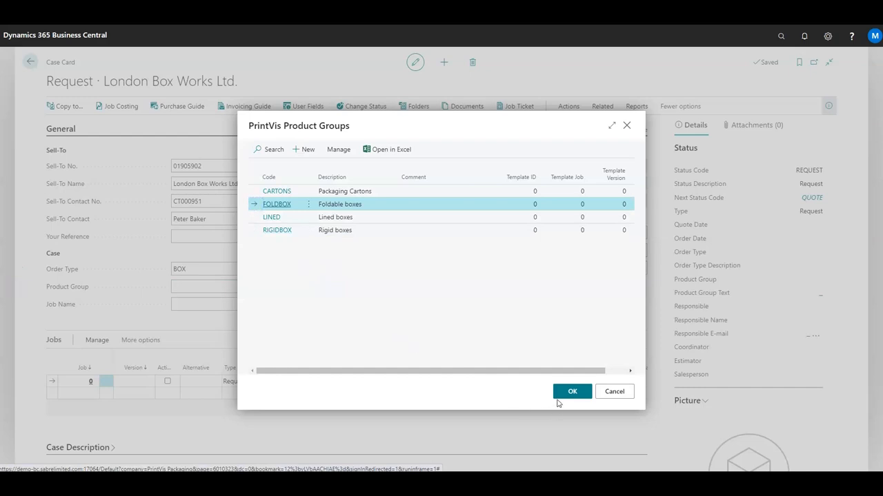
Confirm FOLDBOX as the product group and enter the job name "denta toothpaste box"
left_click(564, 392)
left_click(193, 304)
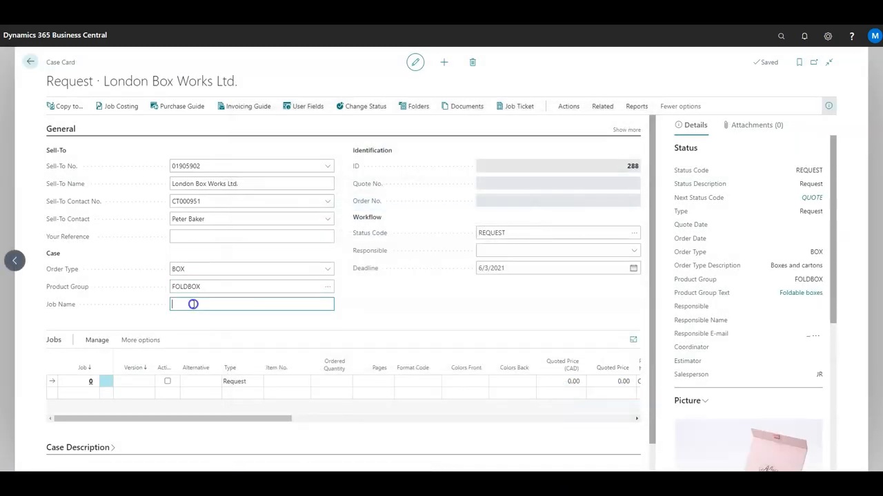
type("denta toothpaste box")
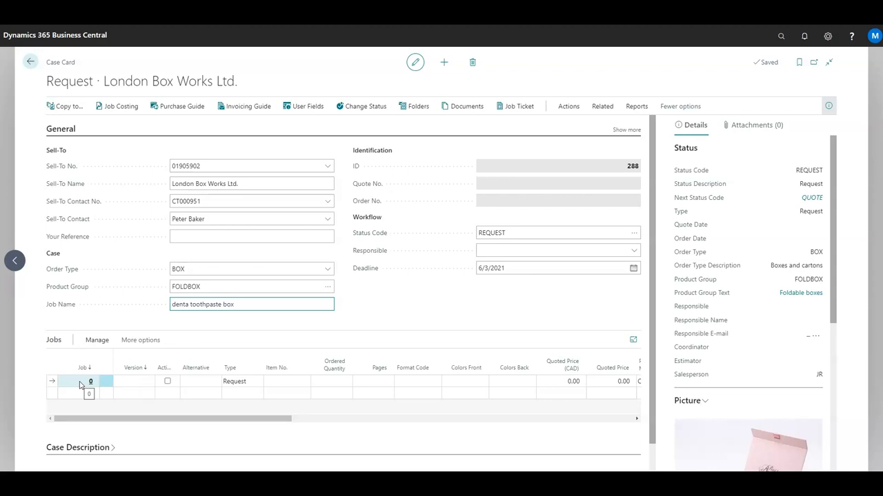
Create a new job line on the case's jobs list
left_click(151, 387)
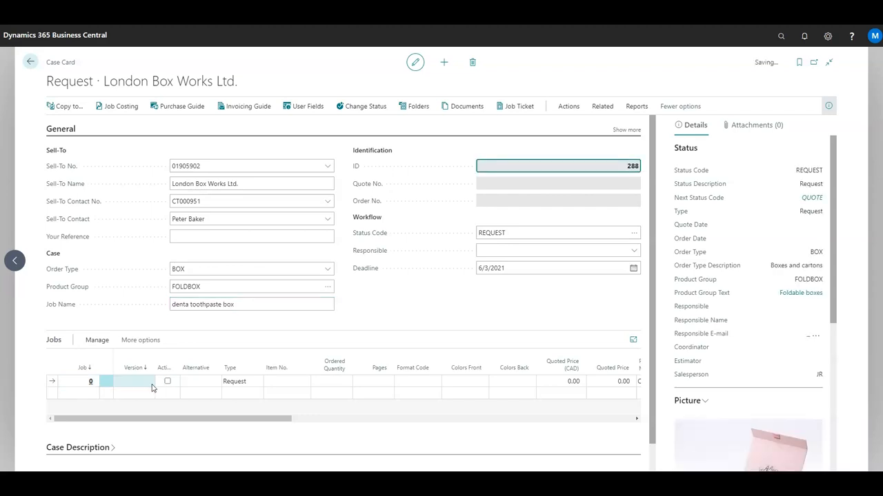
key("Tab")
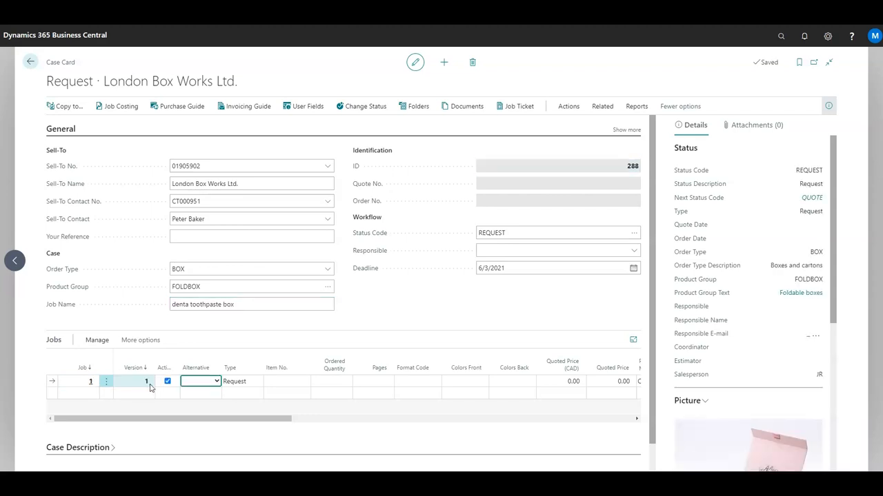
key("Tab")
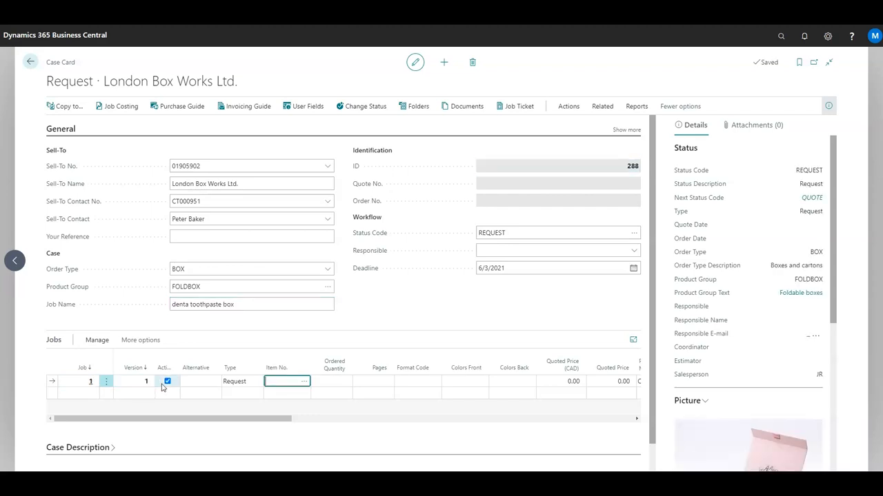
Look up and select item 750075, Denta Toothpaste, as the job's item
left_click(304, 383)
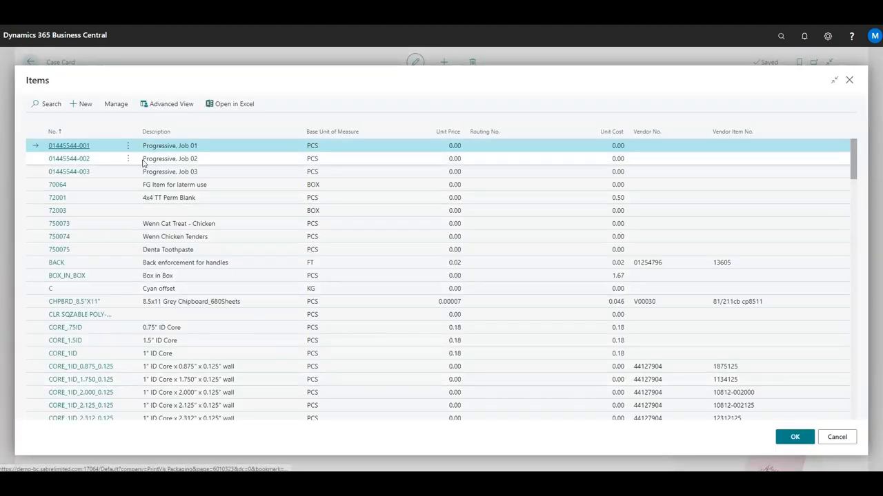
left_click(51, 104)
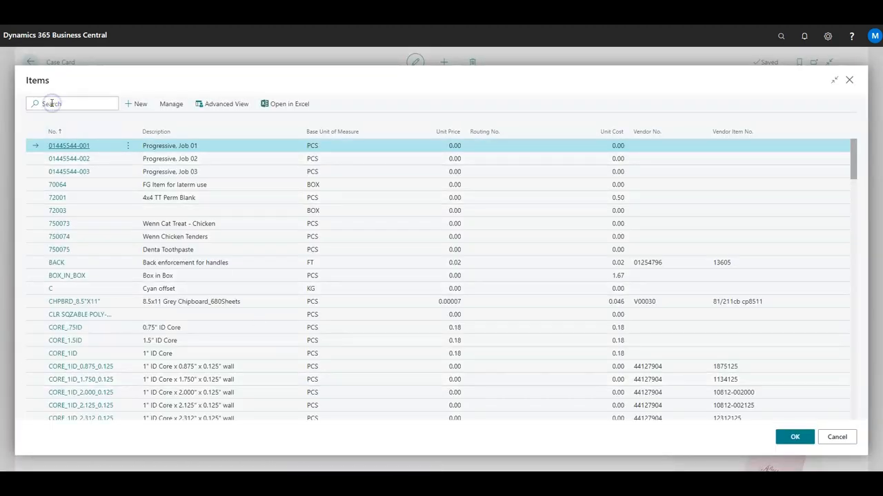
type("sbs")
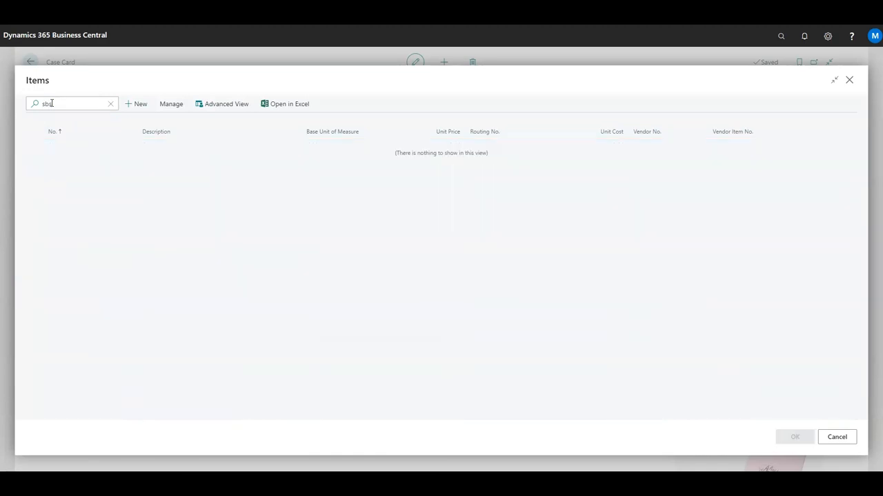
left_click_drag(52, 103, 30, 97)
type("denta")
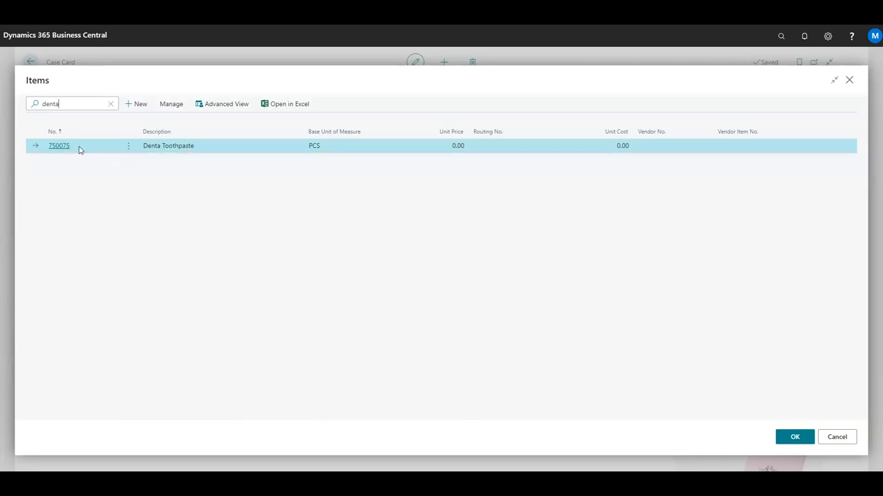
left_click(791, 433)
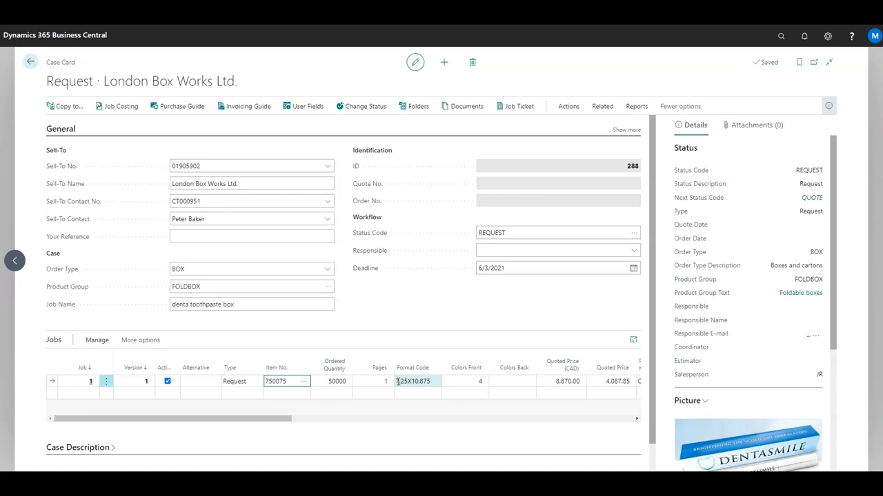
Set the job's ordered quantity to 75000
left_click(350, 381)
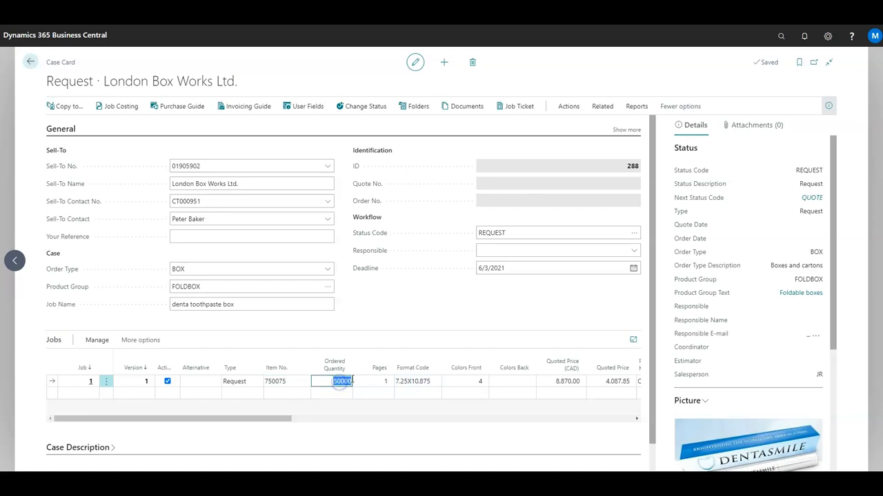
type("75000")
key("Tab")
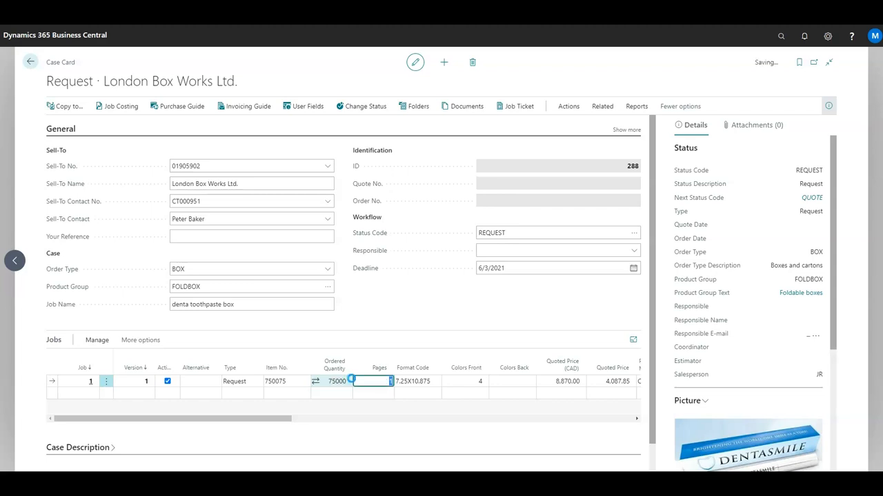
key("Tab")
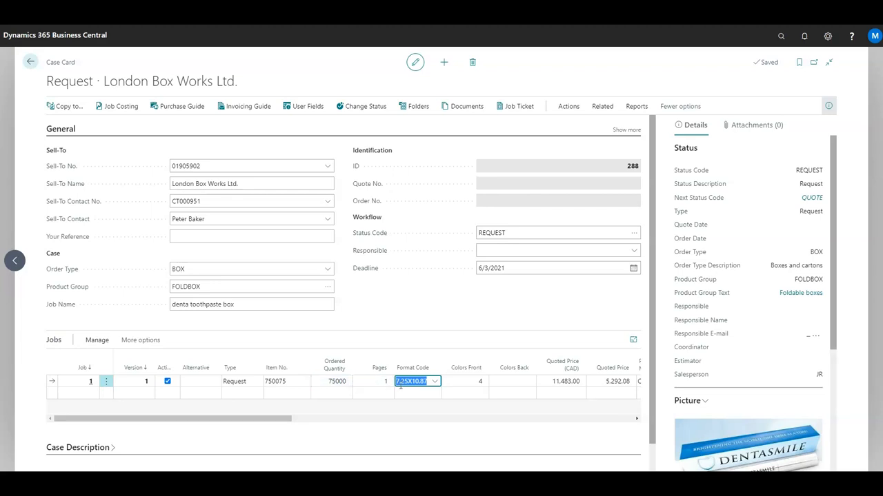
Open the job's sheet specification and review its sheet information, quantity and imposition layout
left_click(97, 340)
left_click(173, 376)
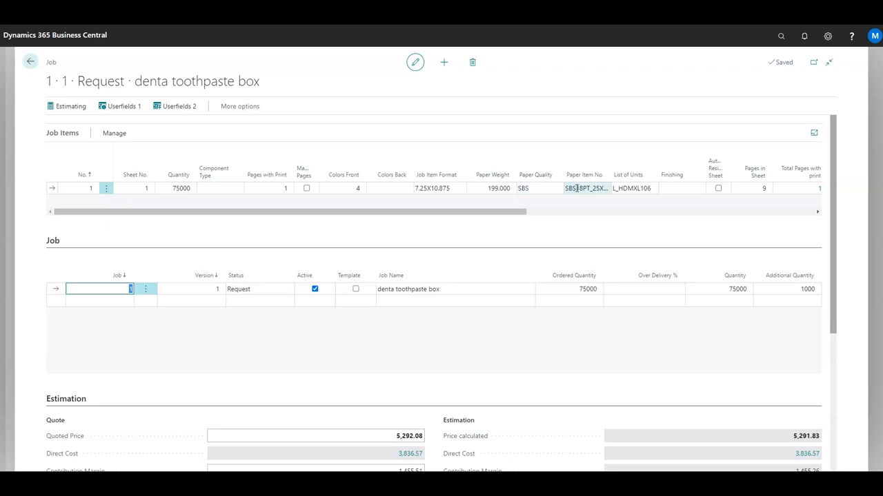
left_click(116, 135)
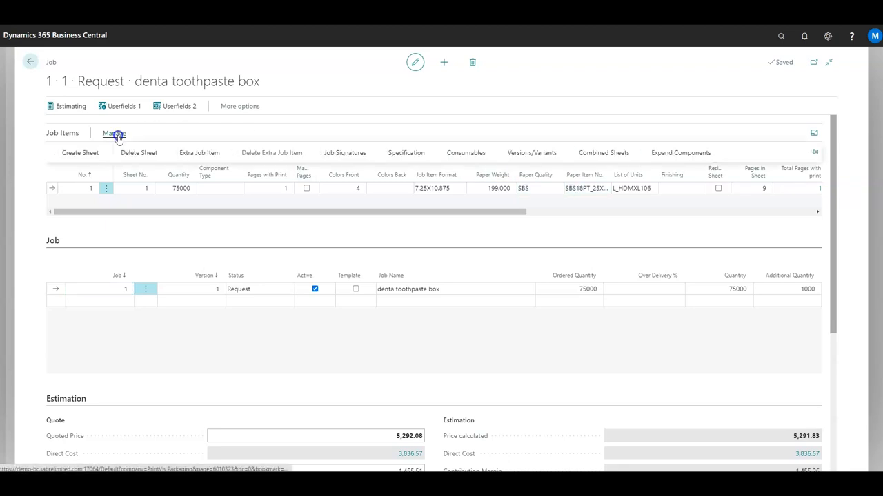
left_click(398, 155)
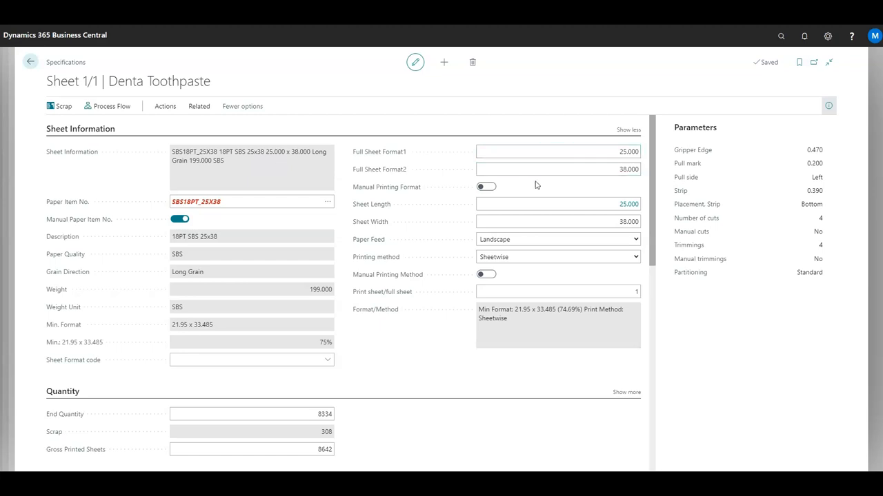
scroll(382, 354, "down", 2)
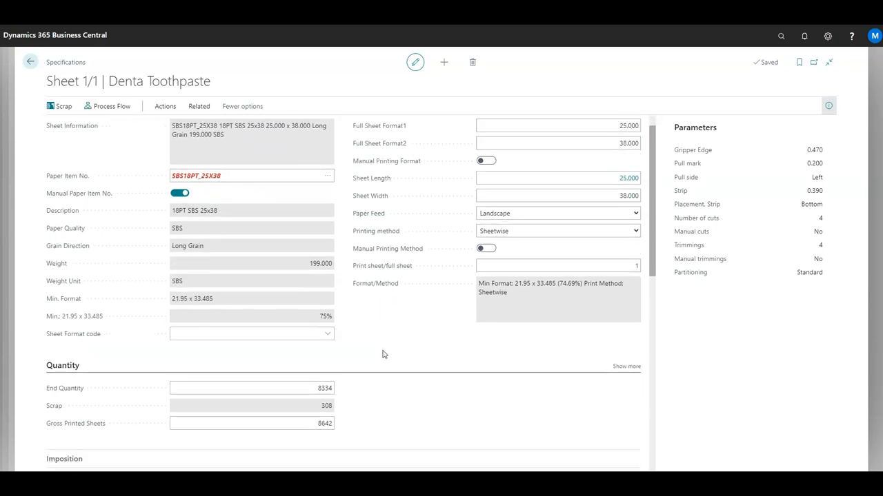
scroll(377, 333, "down", 3)
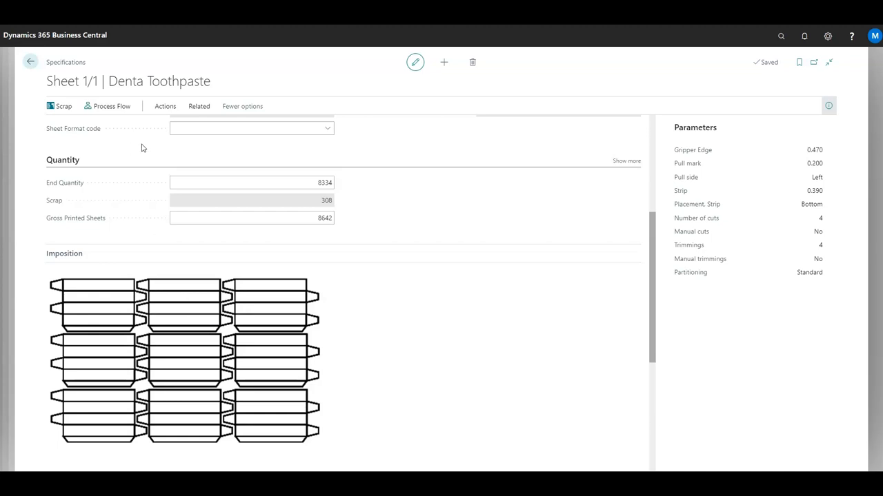
left_click(30, 63)
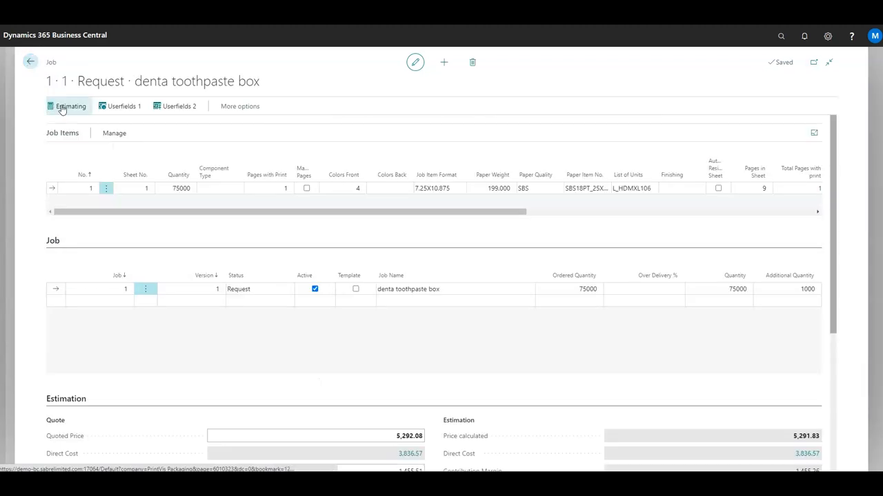
In the job's estimating, set the Roll Sheeter's paper material to the 18PT SBS 38" Roll item
left_click(61, 108)
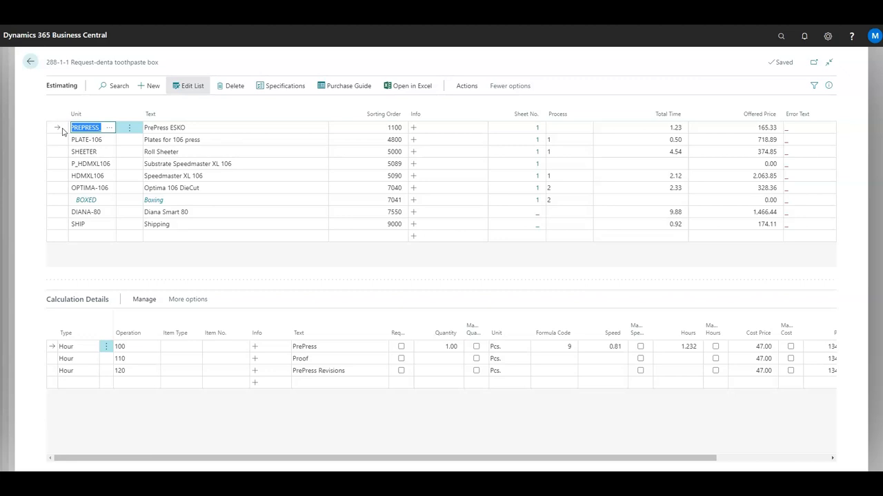
left_click(62, 140)
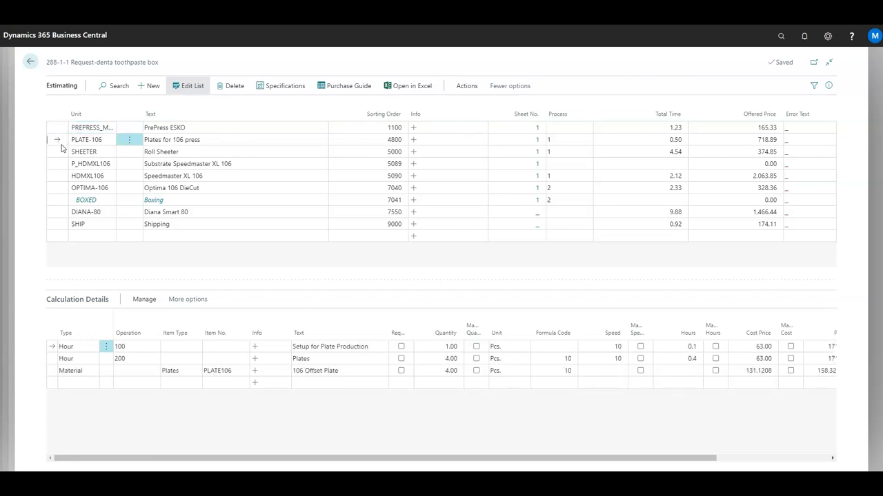
left_click(61, 153)
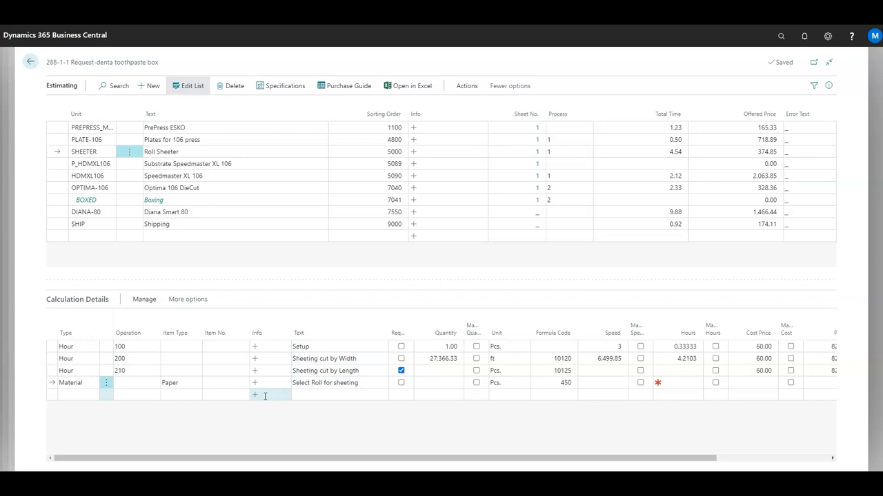
left_click(214, 382)
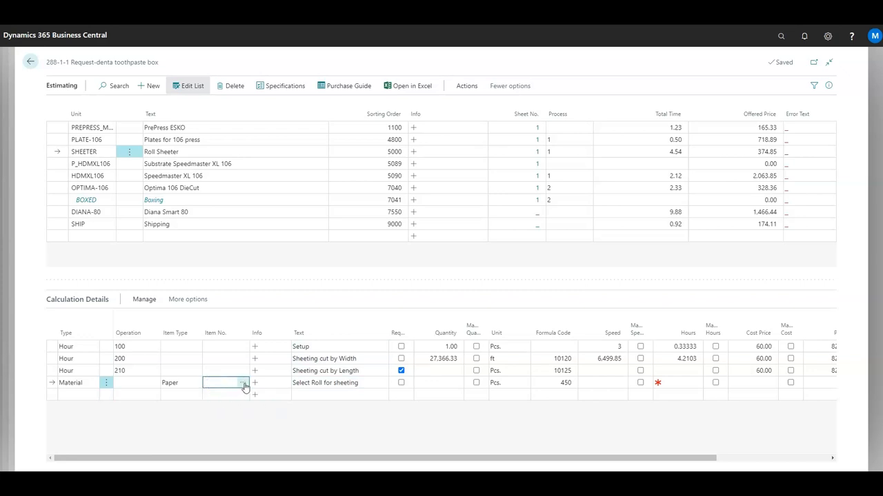
left_click(244, 385)
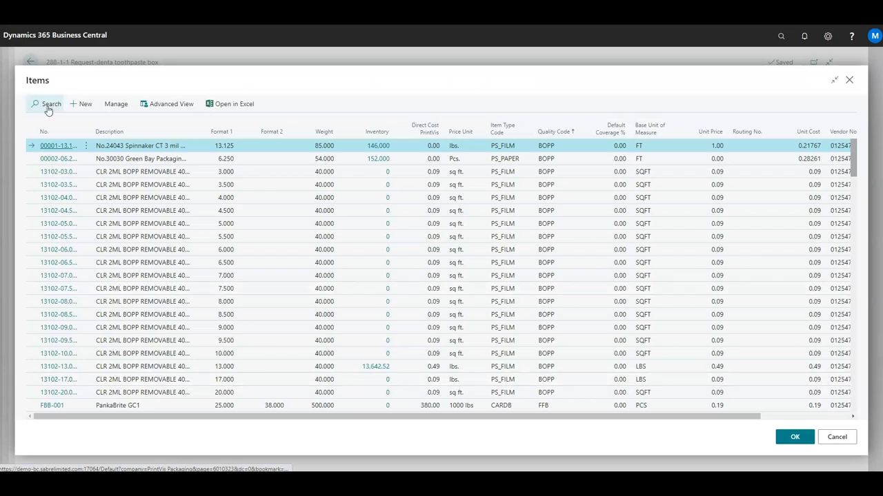
left_click(48, 107)
type("d")
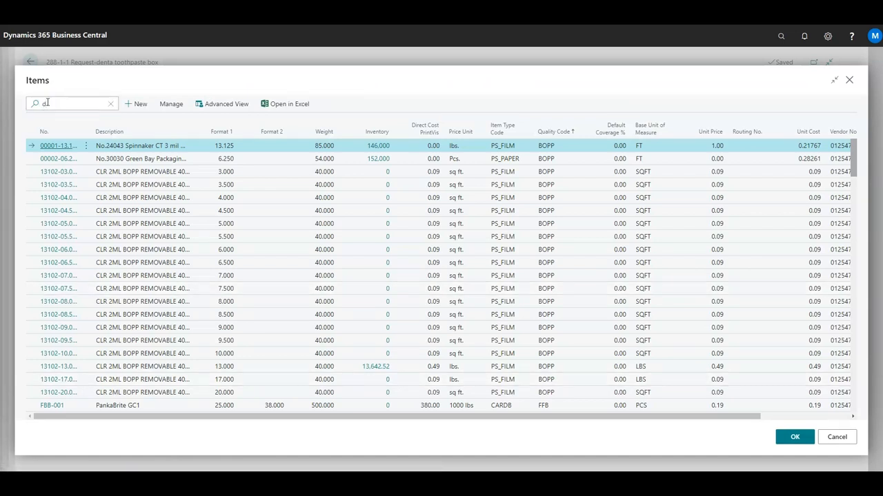
type("bs")
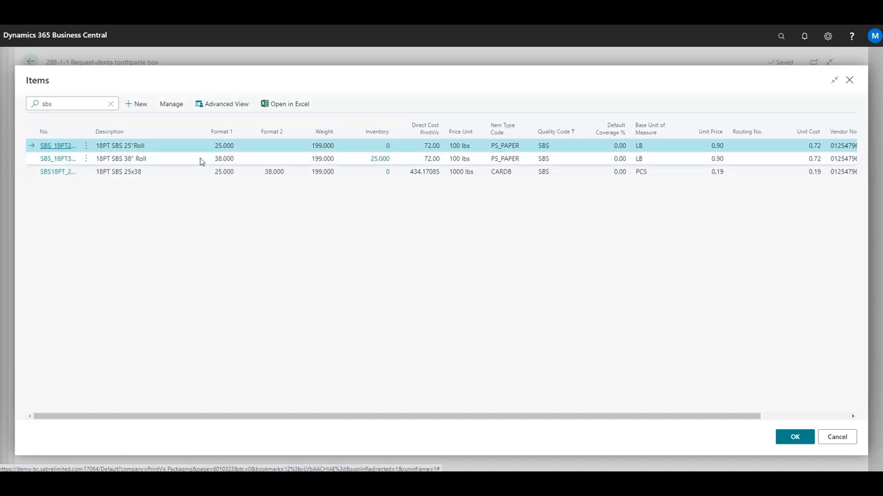
left_click(30, 159)
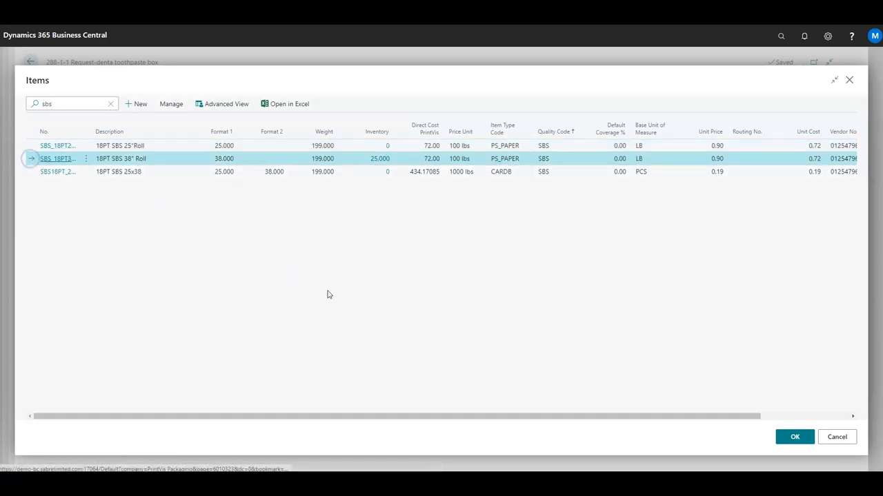
left_click(793, 438)
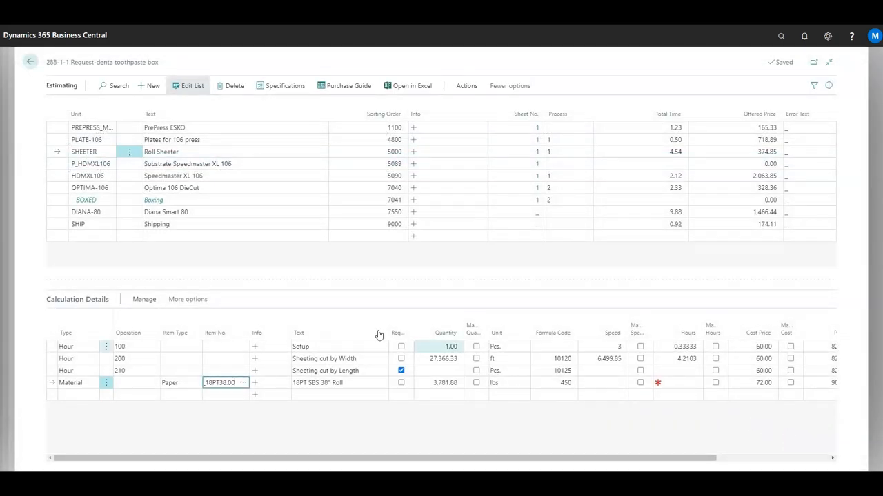
Make Sheeting cut by Width the required operation instead of cut by Length, and return to the case card
left_click(400, 358)
left_click(402, 371)
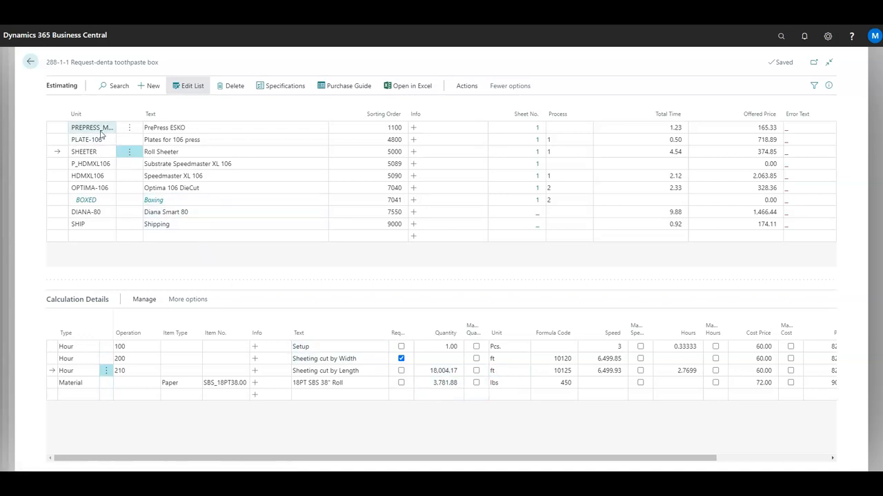
left_click(31, 62)
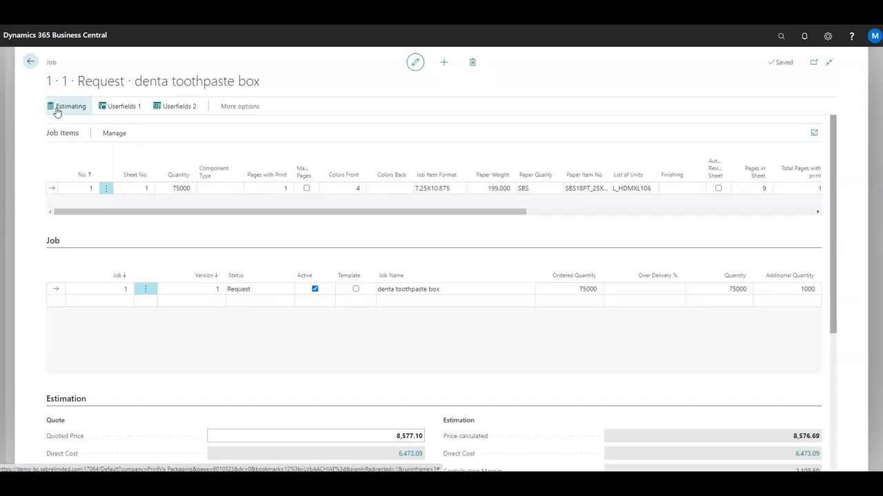
left_click(31, 62)
left_click(30, 62)
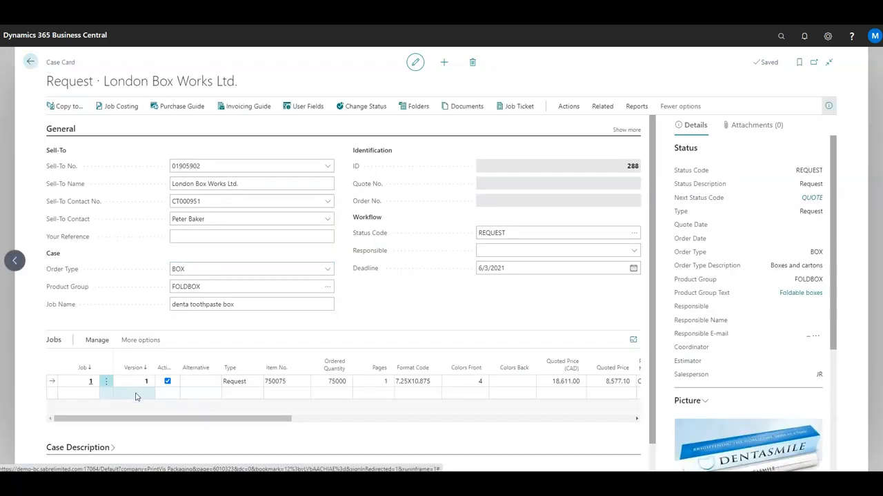
Create a second version of the job and set its ordered quantity to 100000
left_click(97, 340)
left_click(134, 358)
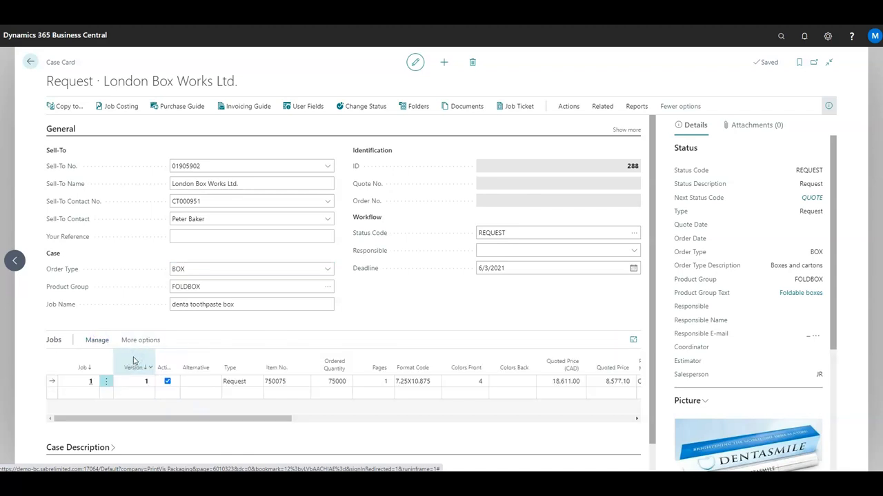
left_click(328, 381)
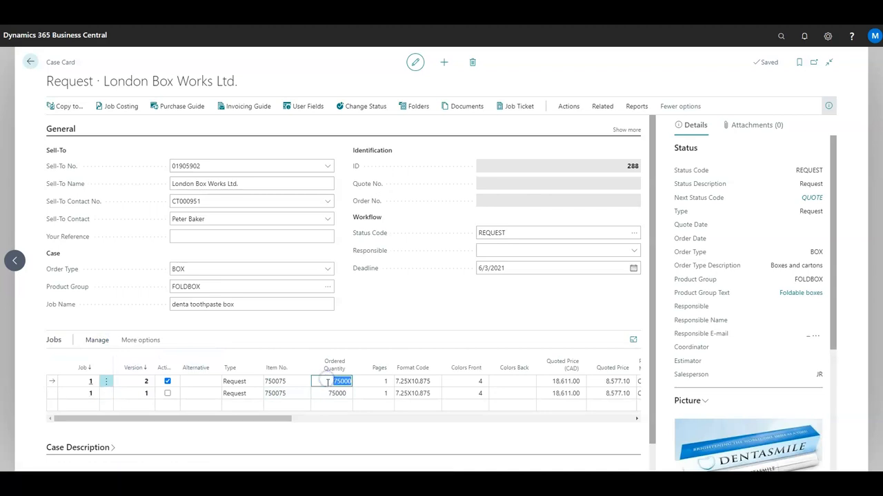
type("100000")
key("Tab")
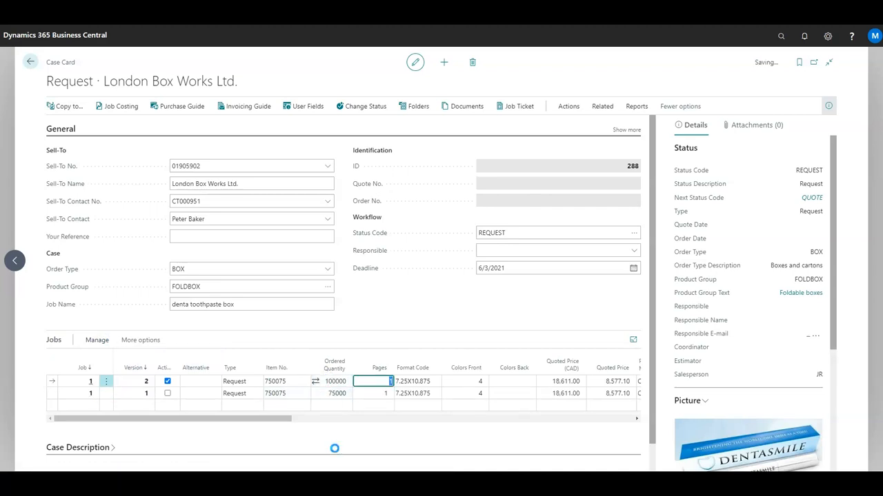